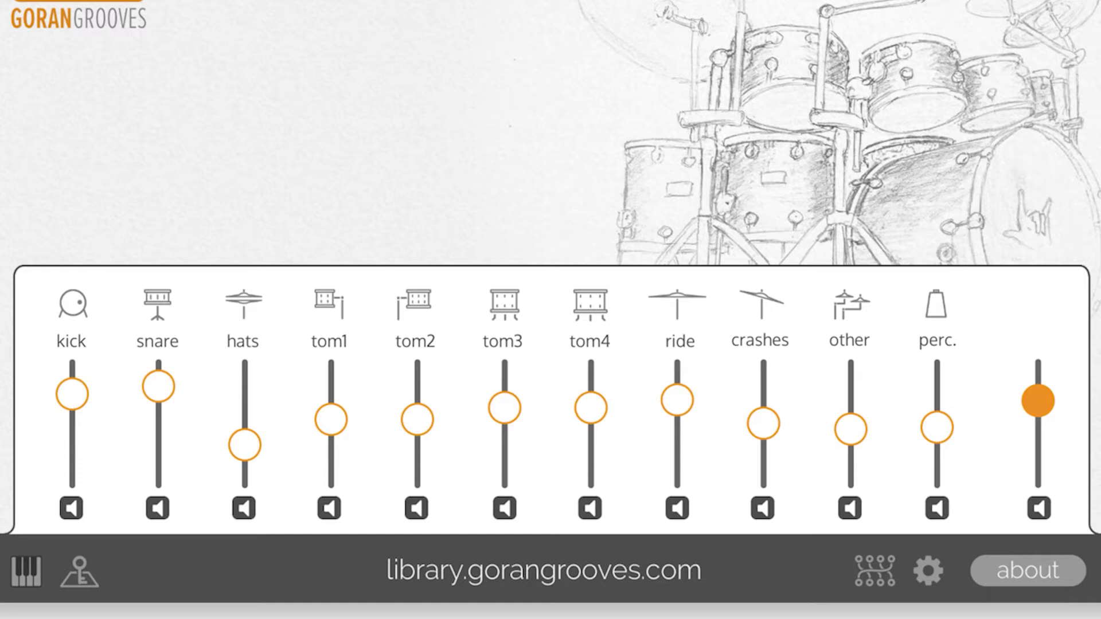
# Raise the kick level slightly and audition the kick sound a few times.
pyautogui.moveTo(73, 394); pyautogui.dragTo(72, 390)
pyautogui.click(75, 312)
pyautogui.click(75, 311)
pyautogui.click(75, 311)
# Audition the snare, hats, tom1 and tom2 sounds in turn.
pyautogui.click(156, 311)
pyautogui.click(245, 304)
pyautogui.click(245, 304)
pyautogui.click(326, 303)
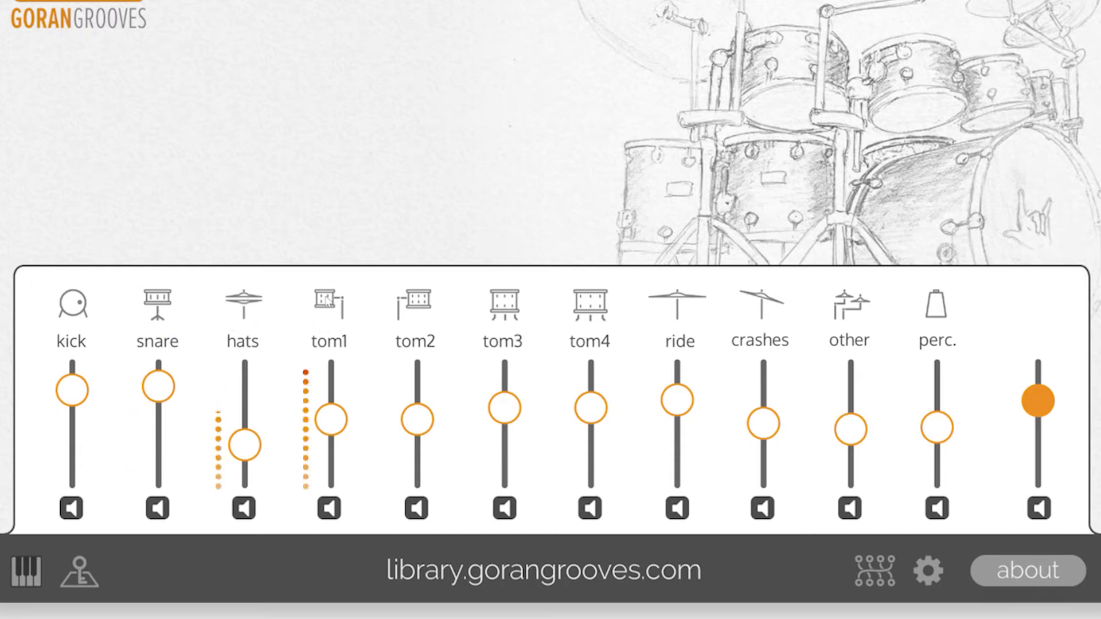
pyautogui.click(392, 305)
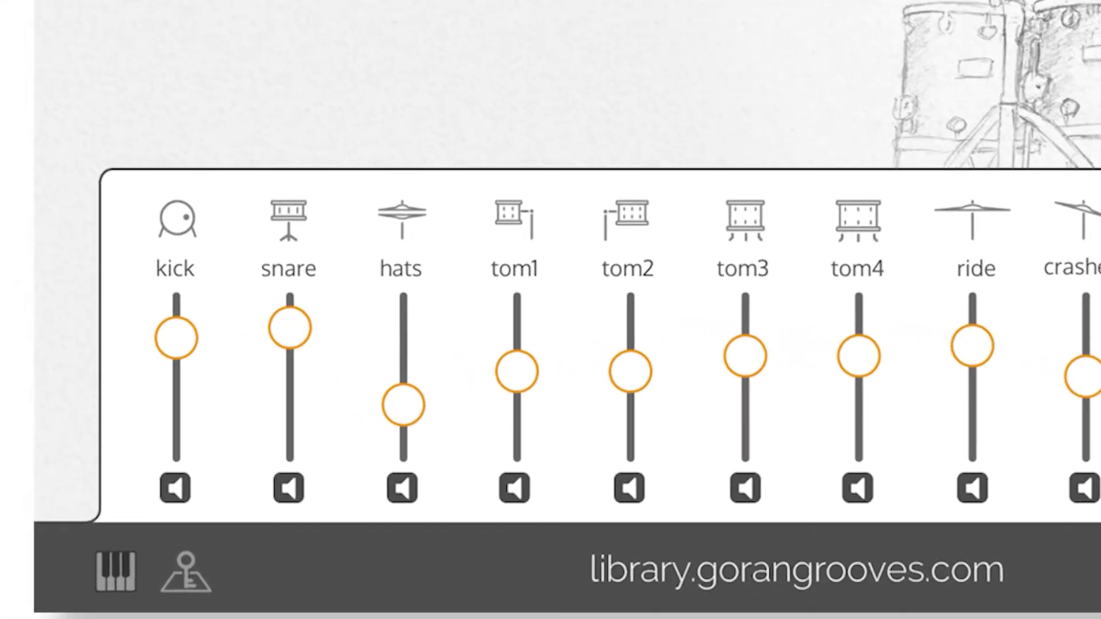
# Have the kick fader learn a MIDI CC, then reassign it from CC 40 to another CC.
pyautogui.rightClick(185, 347)
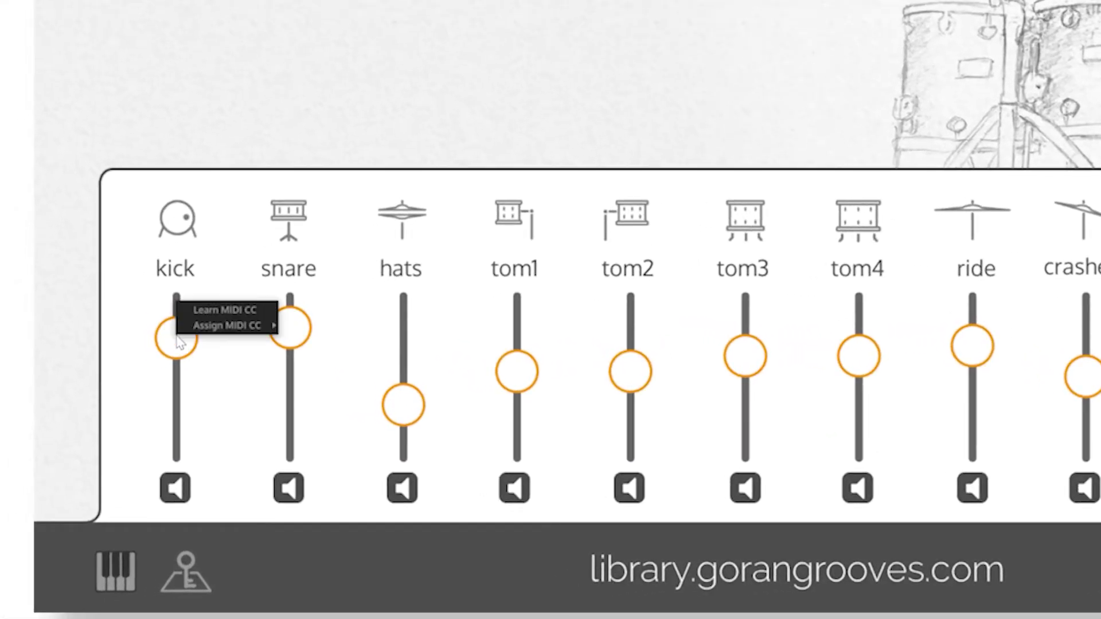
pyautogui.click(198, 311)
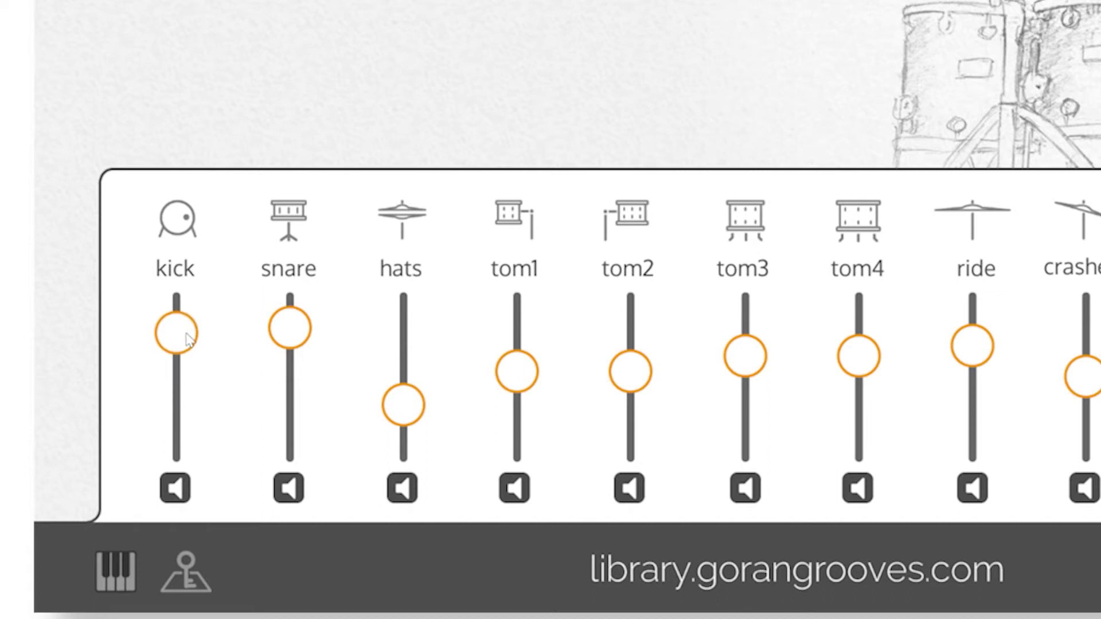
pyautogui.rightClick(189, 338)
pyautogui.moveTo(247, 312)
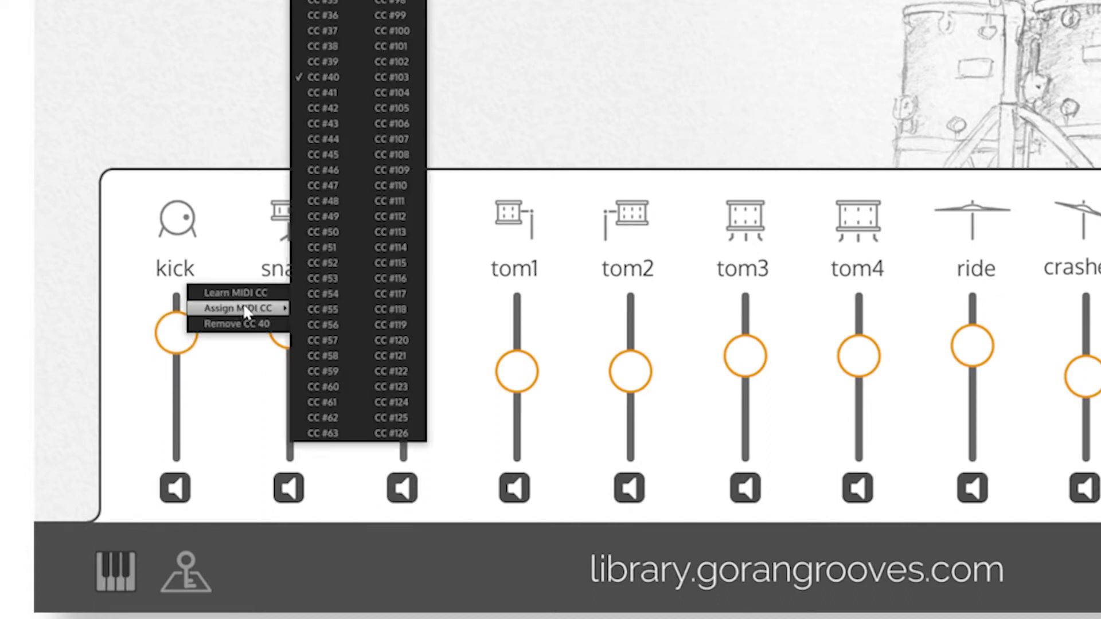
pyautogui.click(322, 92)
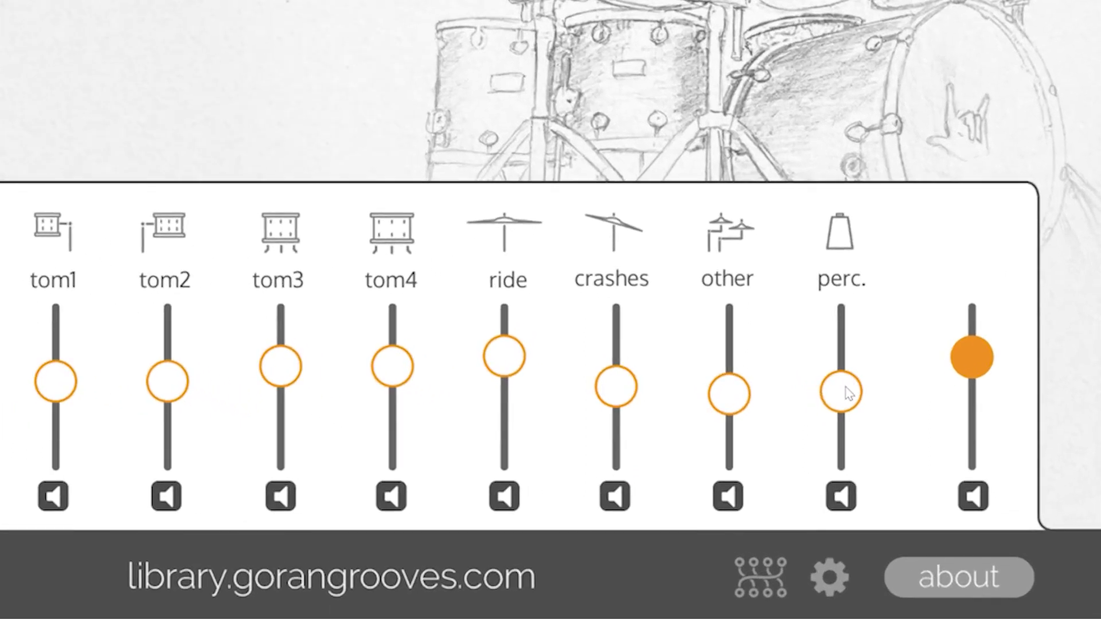
# Set the perc. fader to 0.48 and raise the master fader to about 0.76.
pyautogui.moveTo(846, 388); pyautogui.dragTo(870, 379)
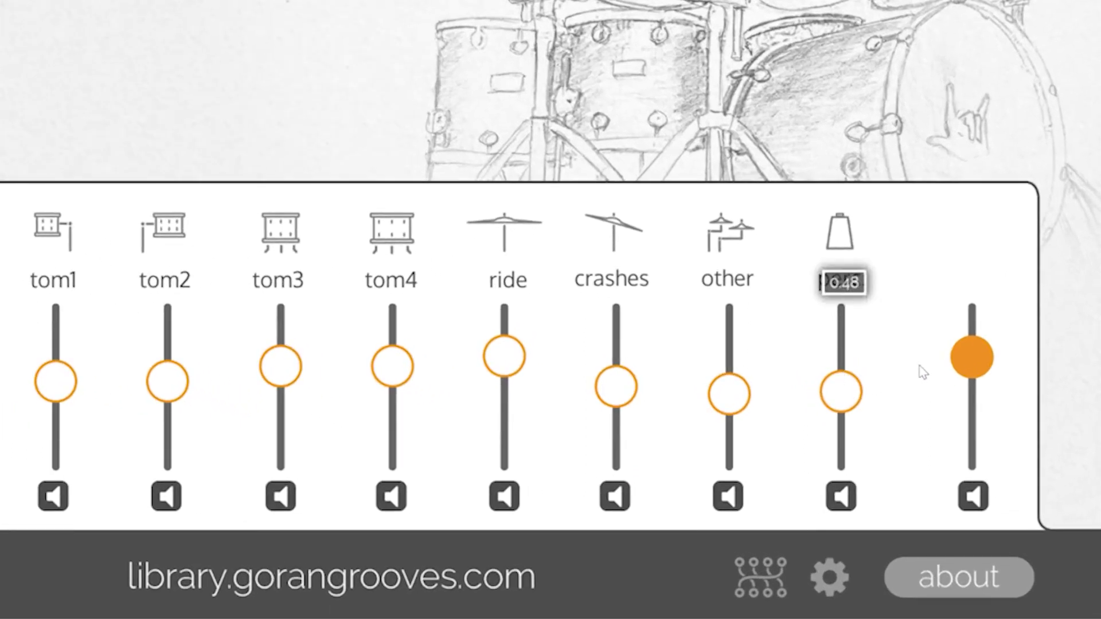
pyautogui.moveTo(998, 358); pyautogui.dragTo(986, 361)
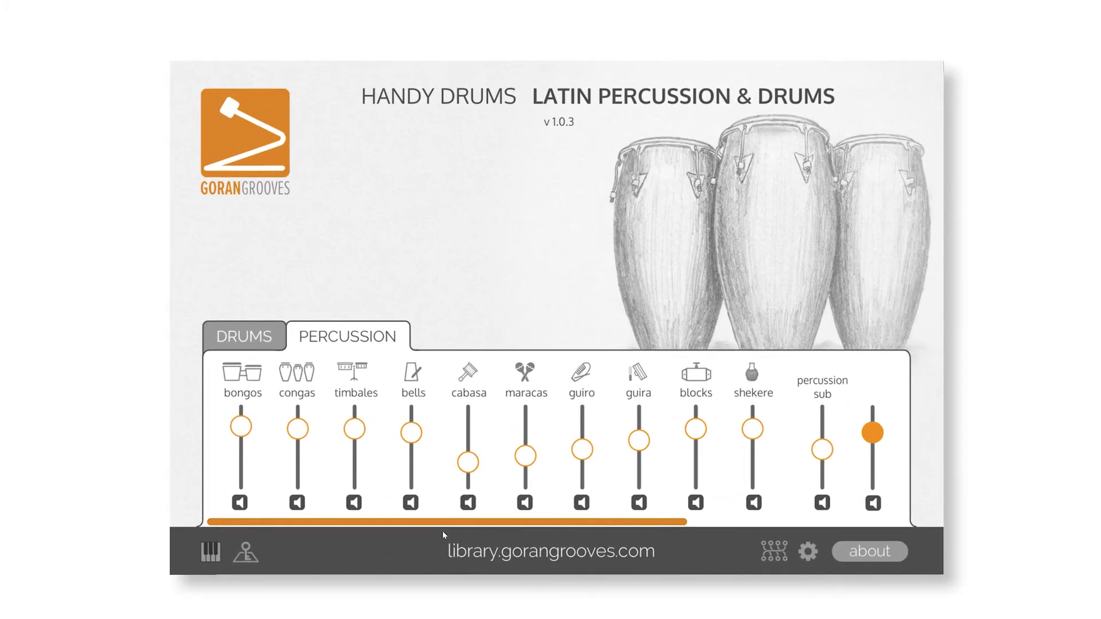
# Switch to the DRUMS mixer and show the keyboard highlighting mapped keys C1–C6.
pyautogui.moveTo(436, 525)
pyautogui.mouseDown()
pyautogui.moveTo(571, 523)
pyautogui.moveTo(422, 525)
pyautogui.mouseUp()
pyautogui.click(274, 340)
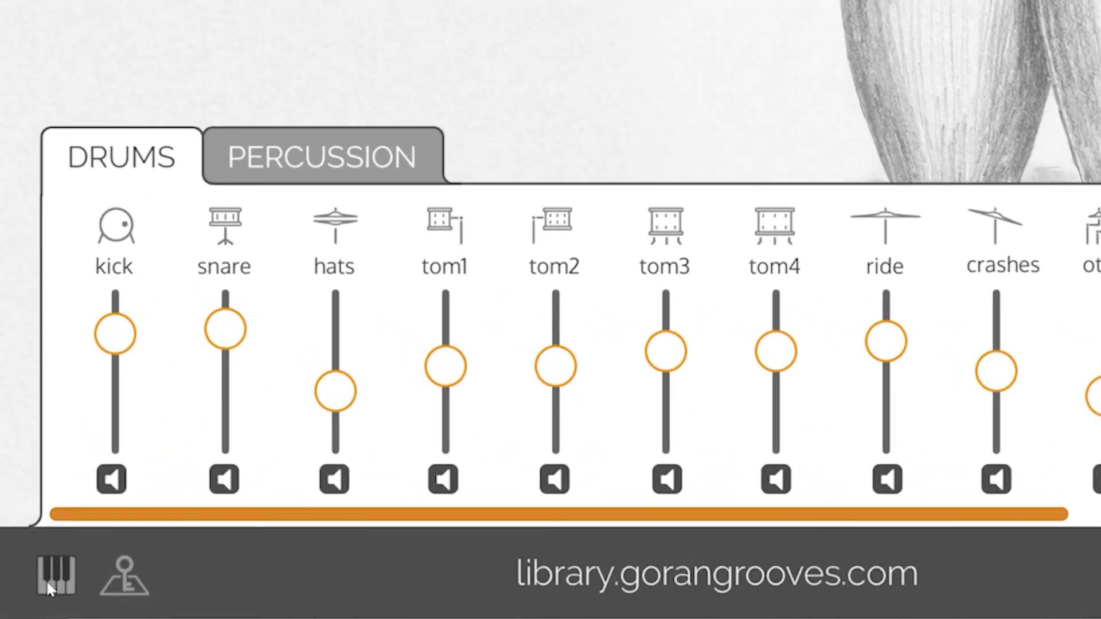
pyautogui.click(54, 585)
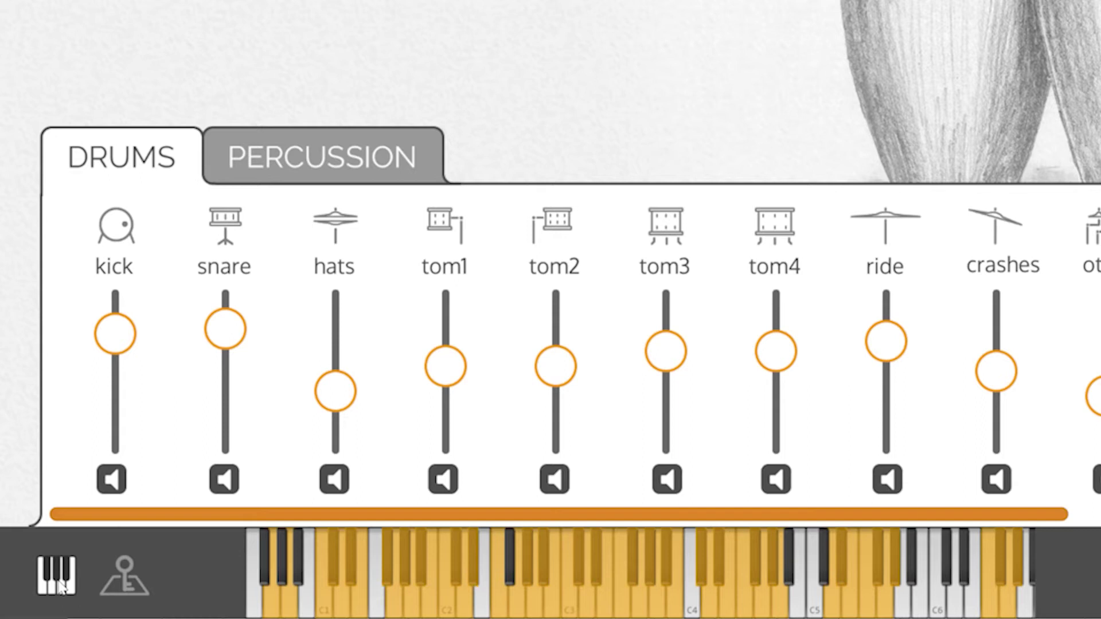
# Remap the Kick from C1 to B0 in Key Mapping, then close the panel.
pyautogui.click(141, 581)
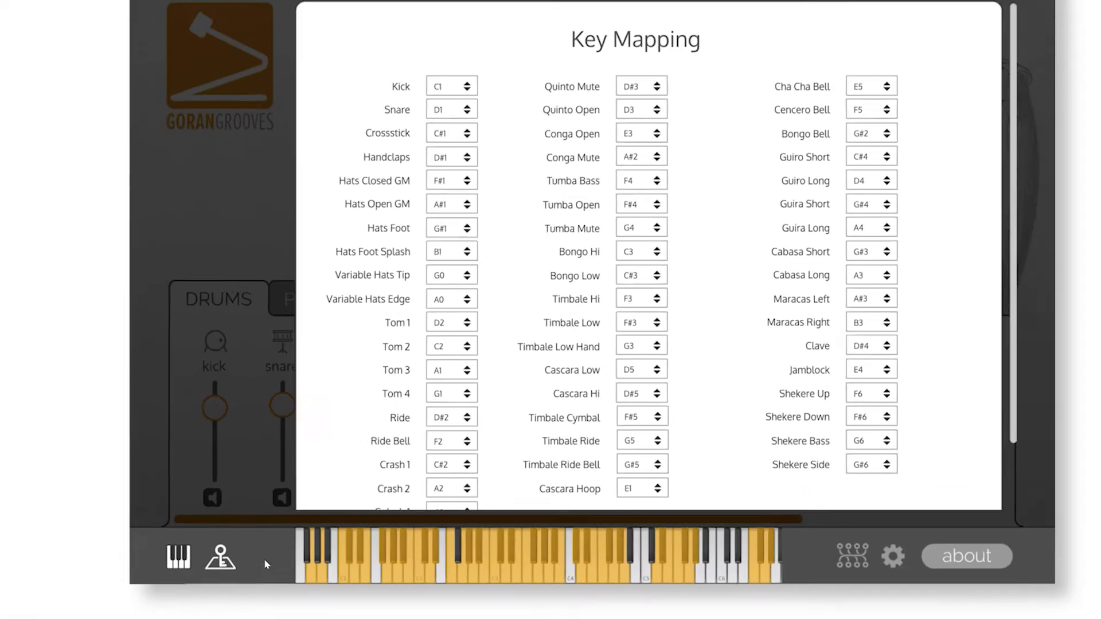
pyautogui.scroll(-2, 369, 351)
pyautogui.scroll(2, 370, 350)
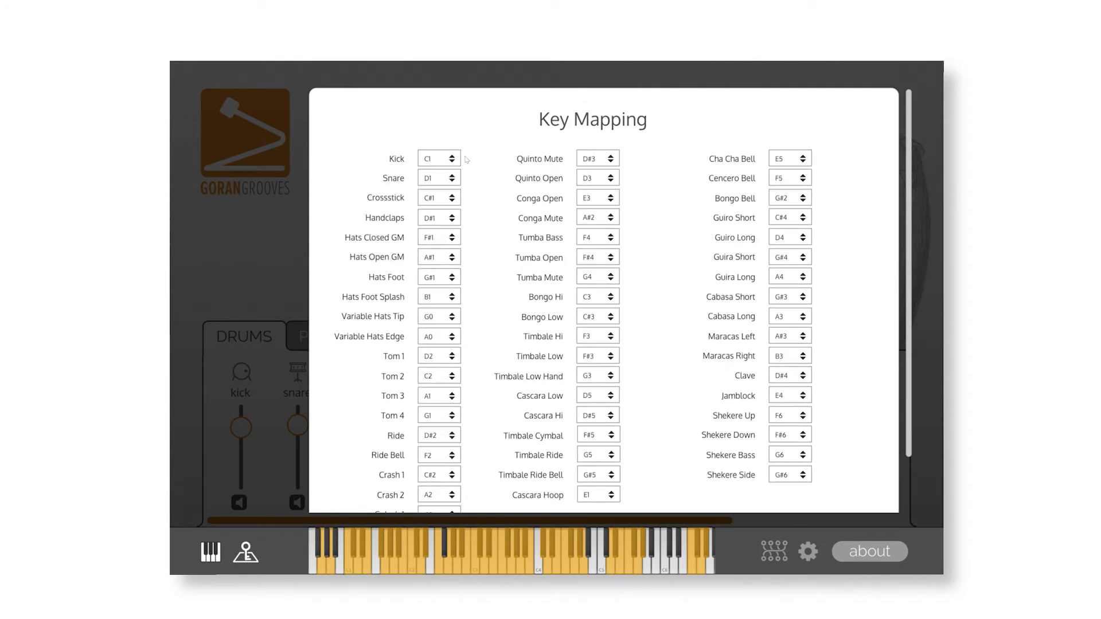
pyautogui.click(446, 157)
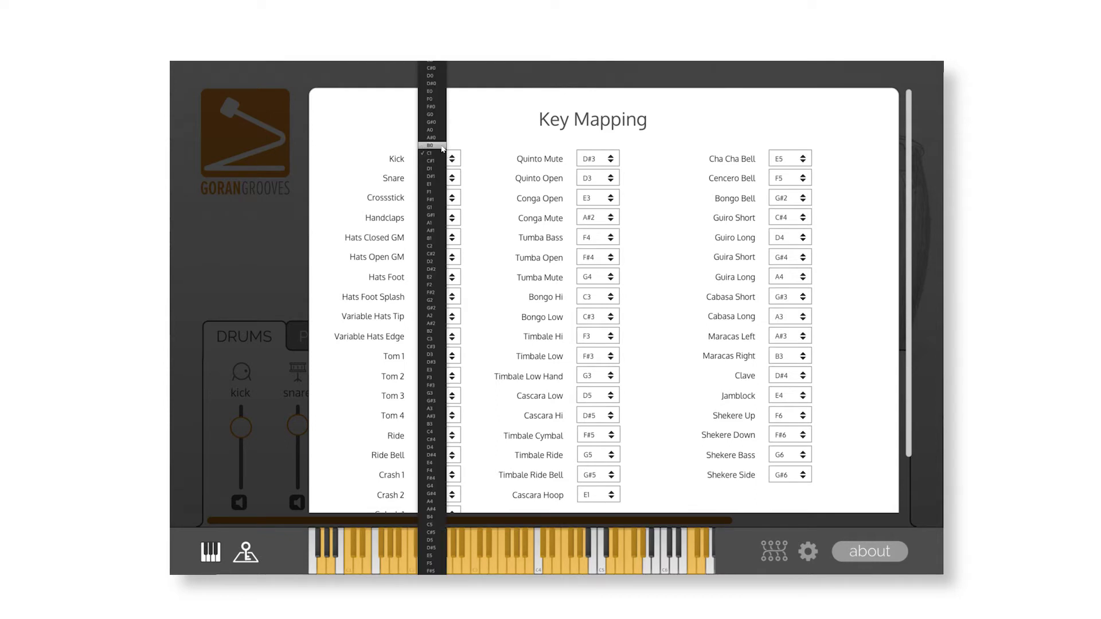
pyautogui.click(442, 149)
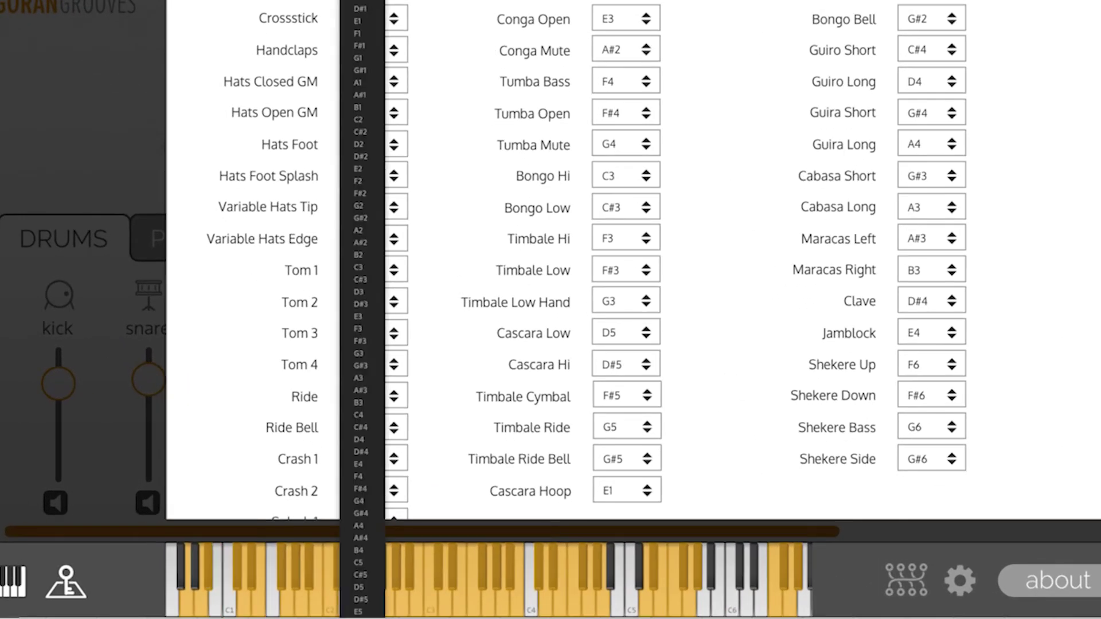
pyautogui.press('Return')
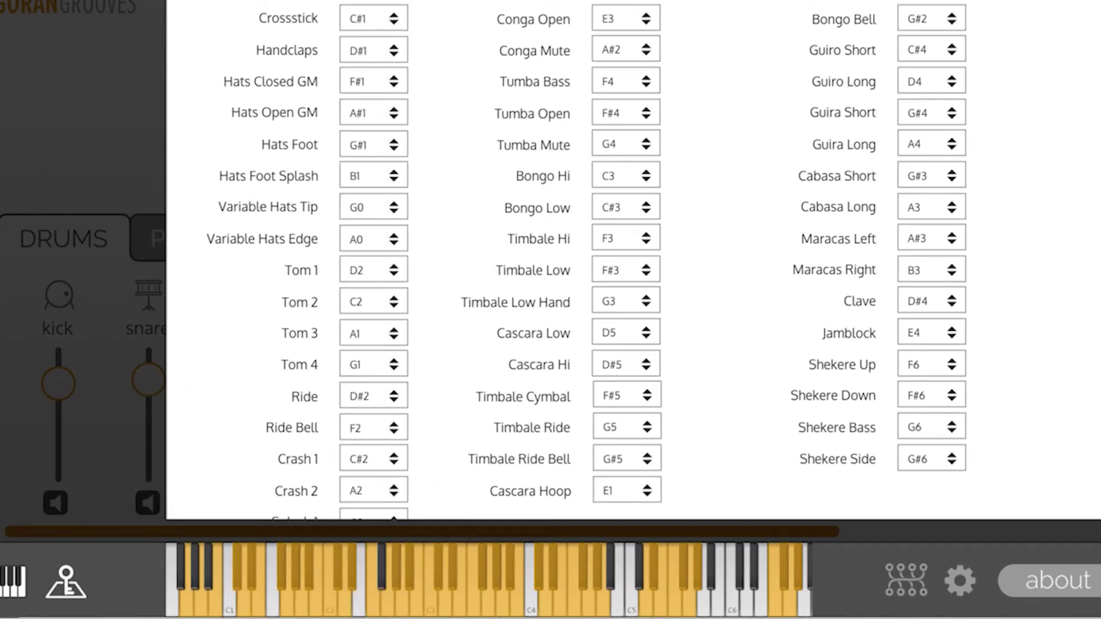
pyautogui.click(905, 581)
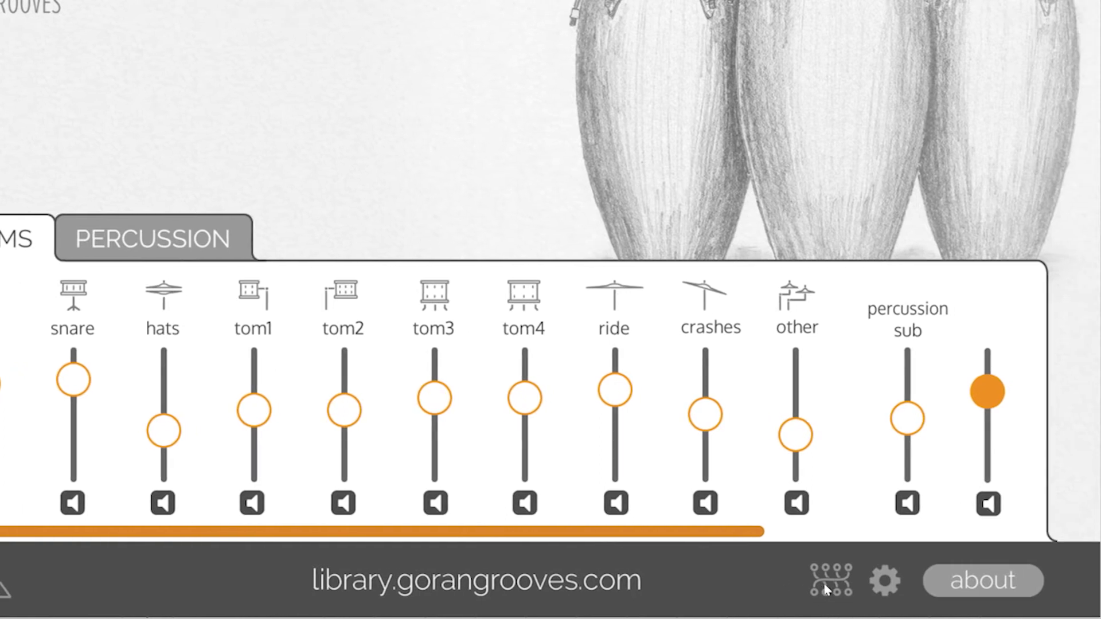
# Show channel output routing and keep both kick and snare routed to output 1-2.
pyautogui.click(824, 589)
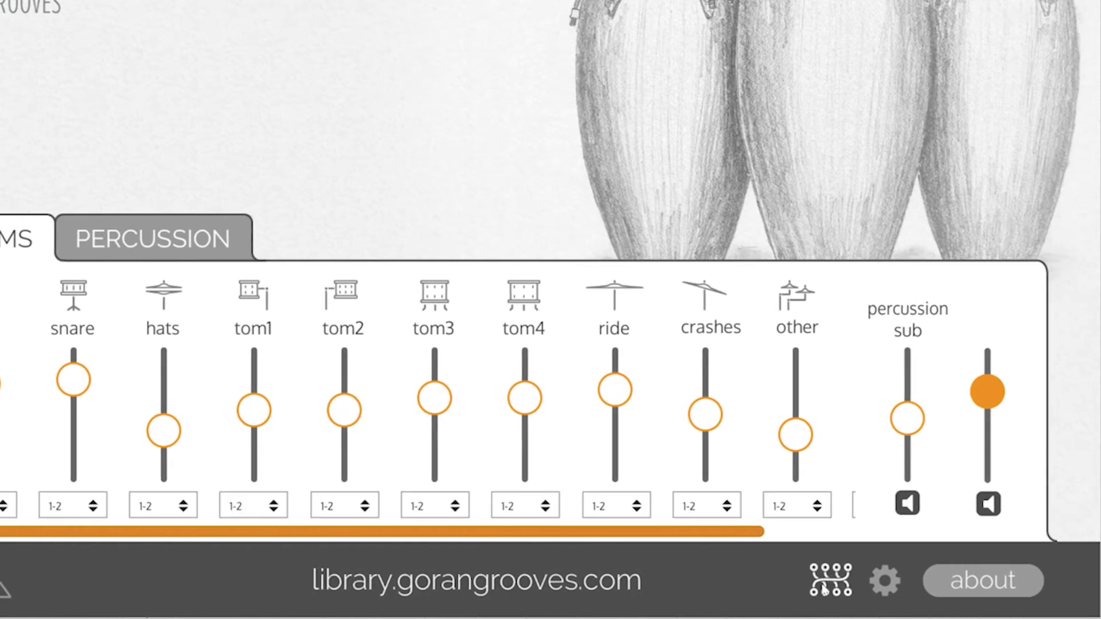
pyautogui.moveTo(739, 543); pyautogui.dragTo(689, 543)
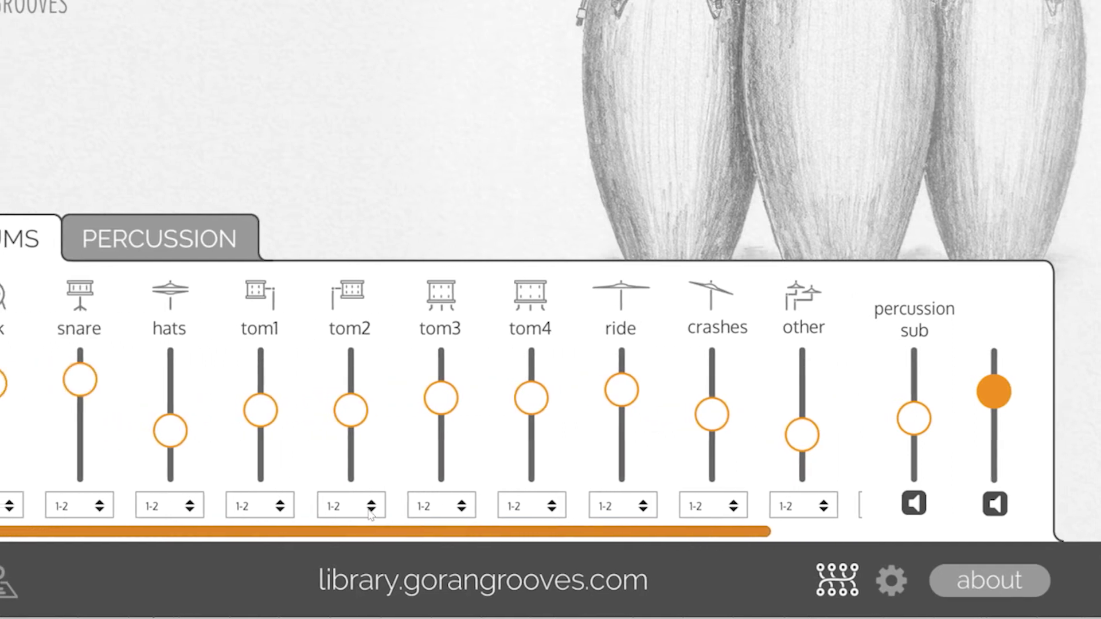
pyautogui.click(102, 511)
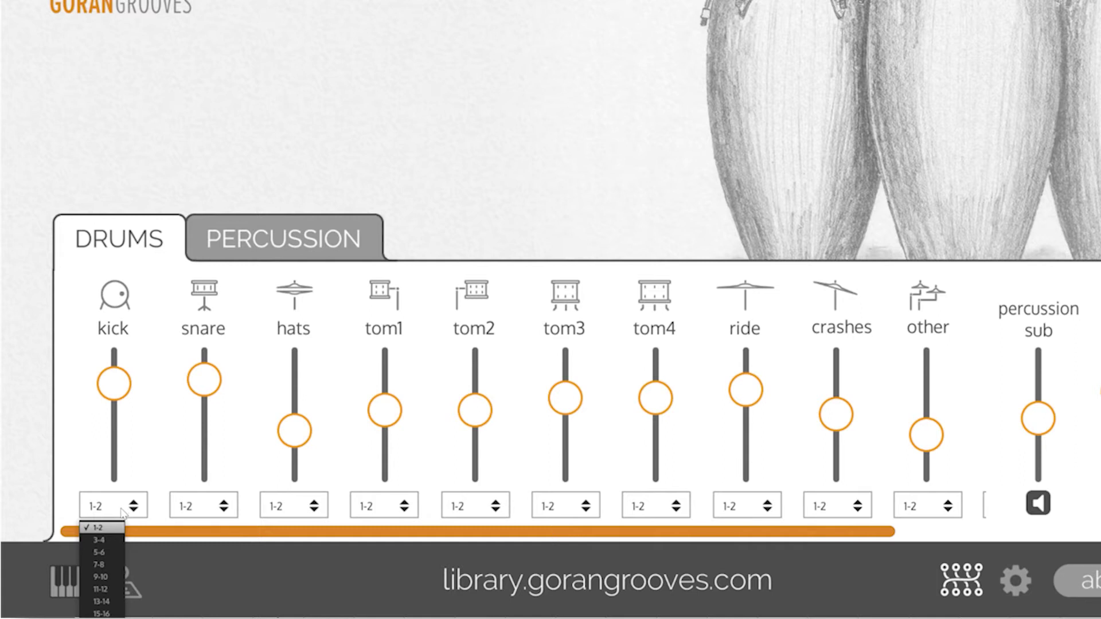
pyautogui.click(122, 512)
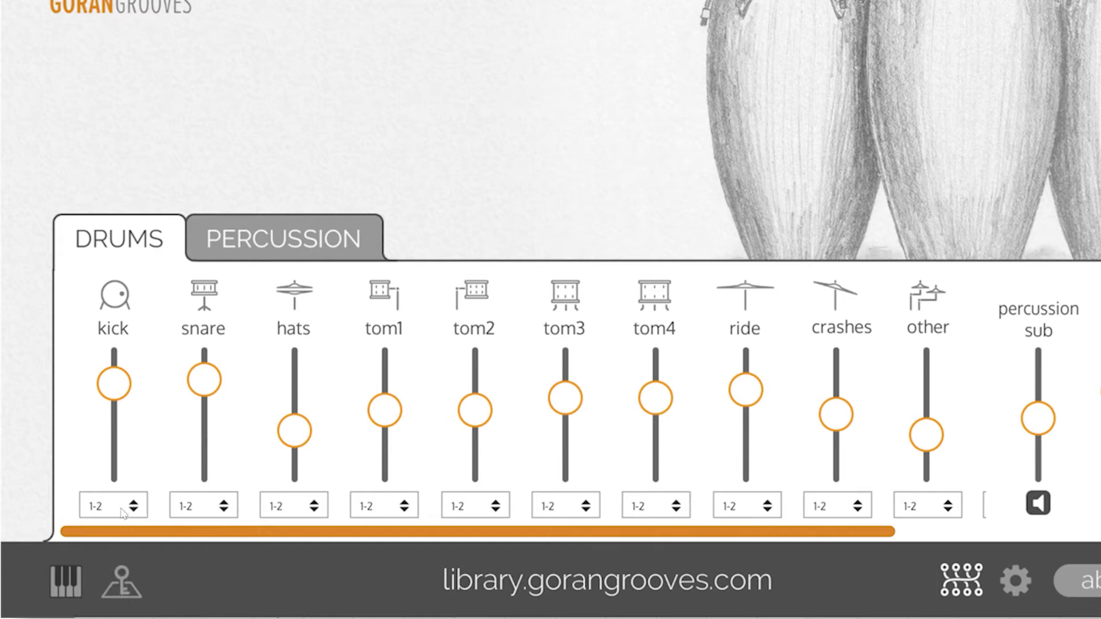
pyautogui.click(195, 512)
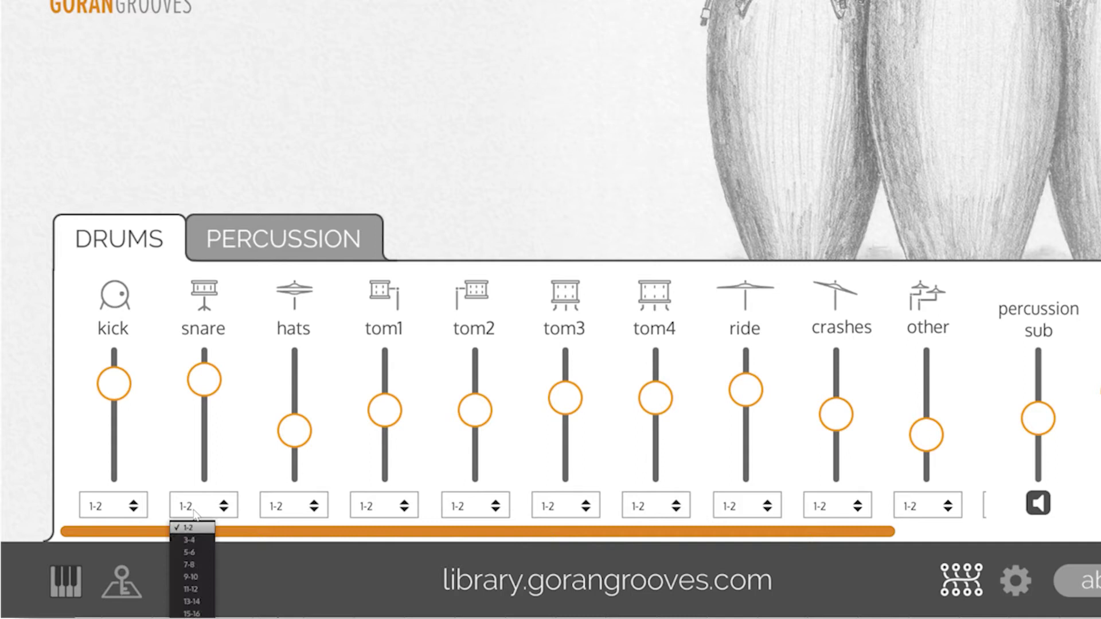
pyautogui.click(195, 512)
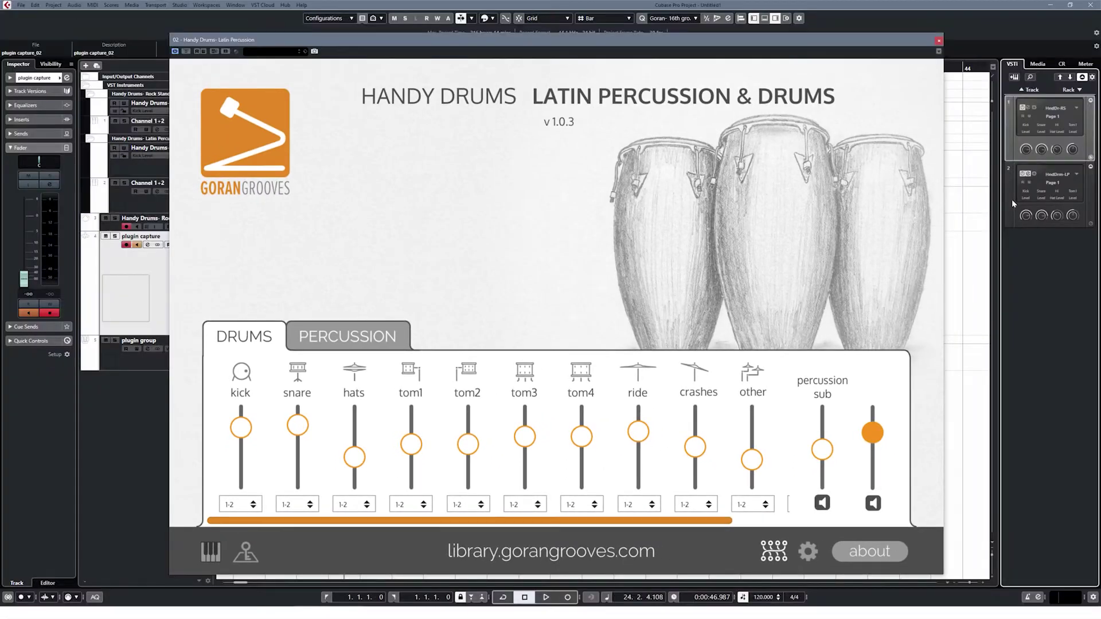
# Activate all Handy Drums outputs from the VST Instruments rack, adding channels 3+4 through 15+16.
pyautogui.rightClick(1035, 192)
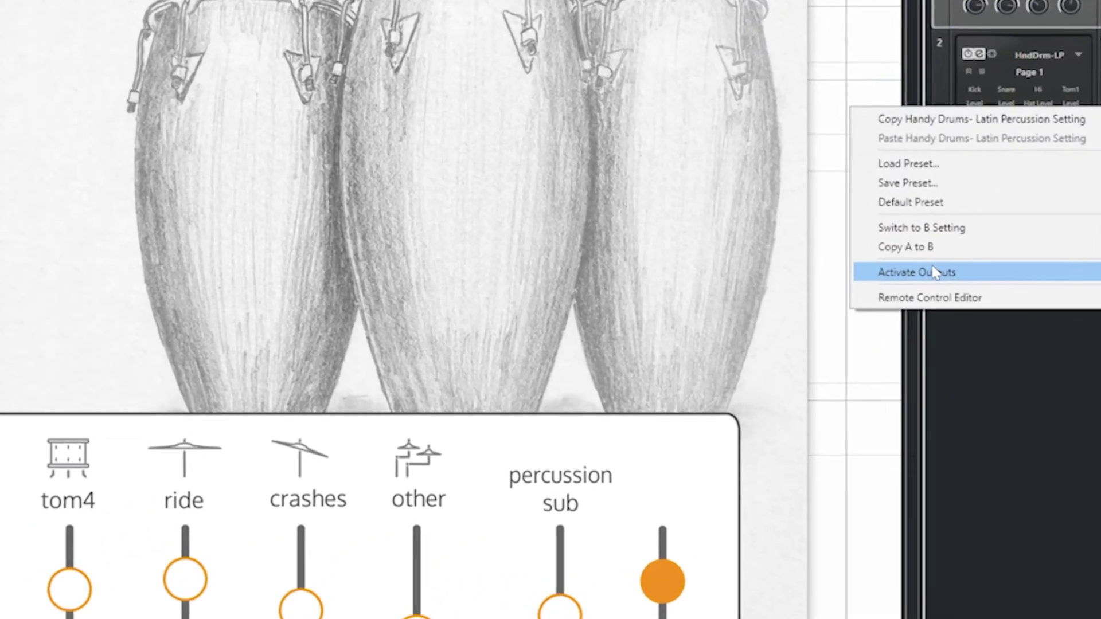
pyautogui.moveTo(989, 282)
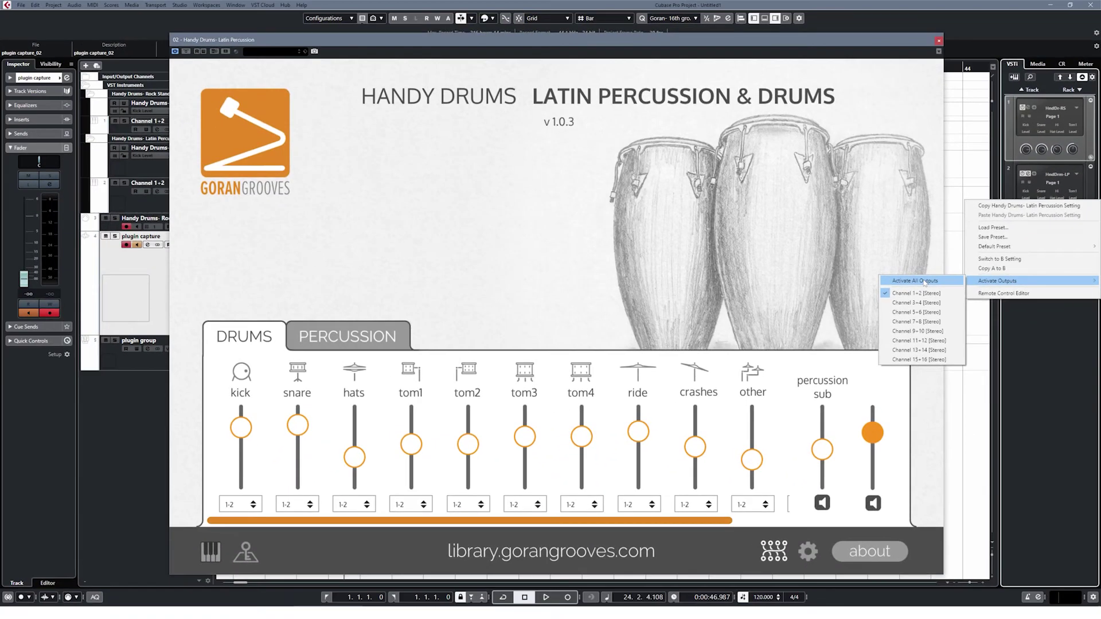
pyautogui.click(918, 281)
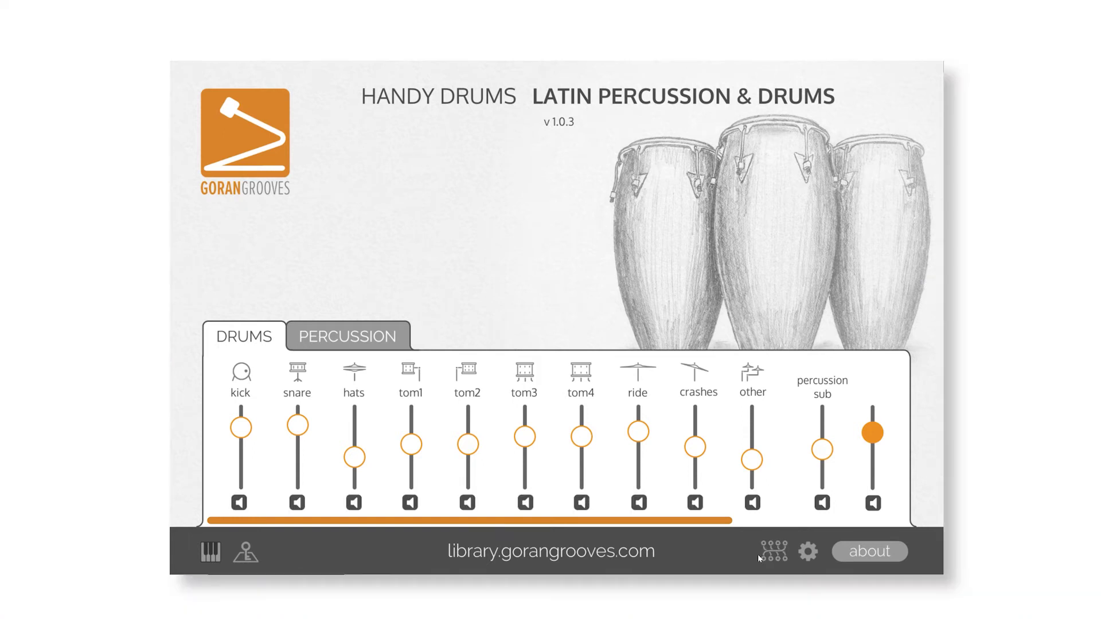
pyautogui.click(876, 550)
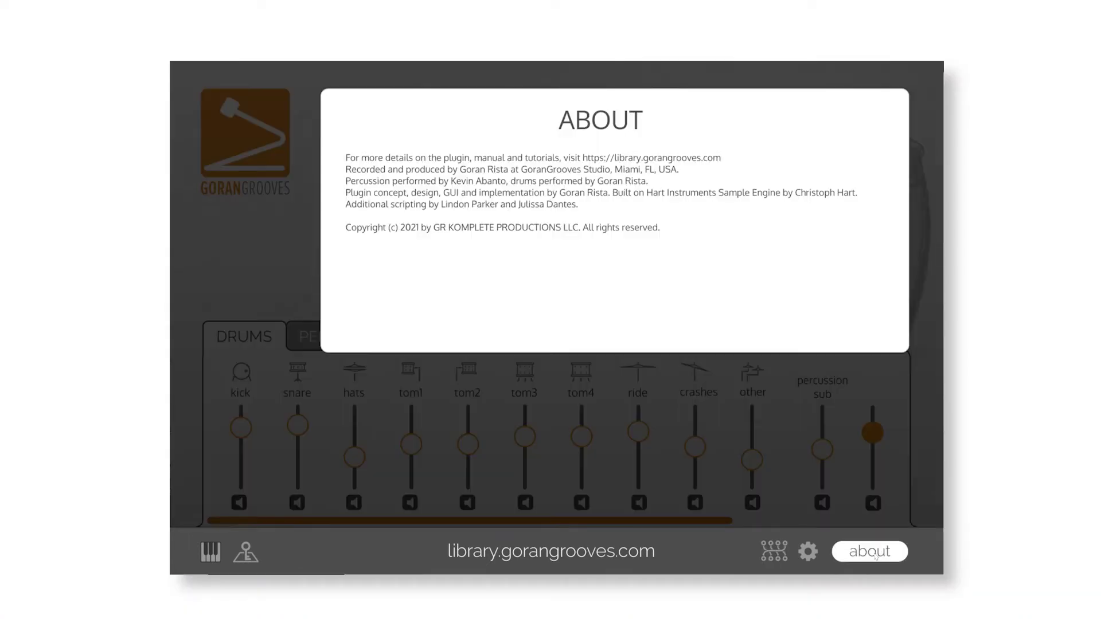
pyautogui.click(874, 555)
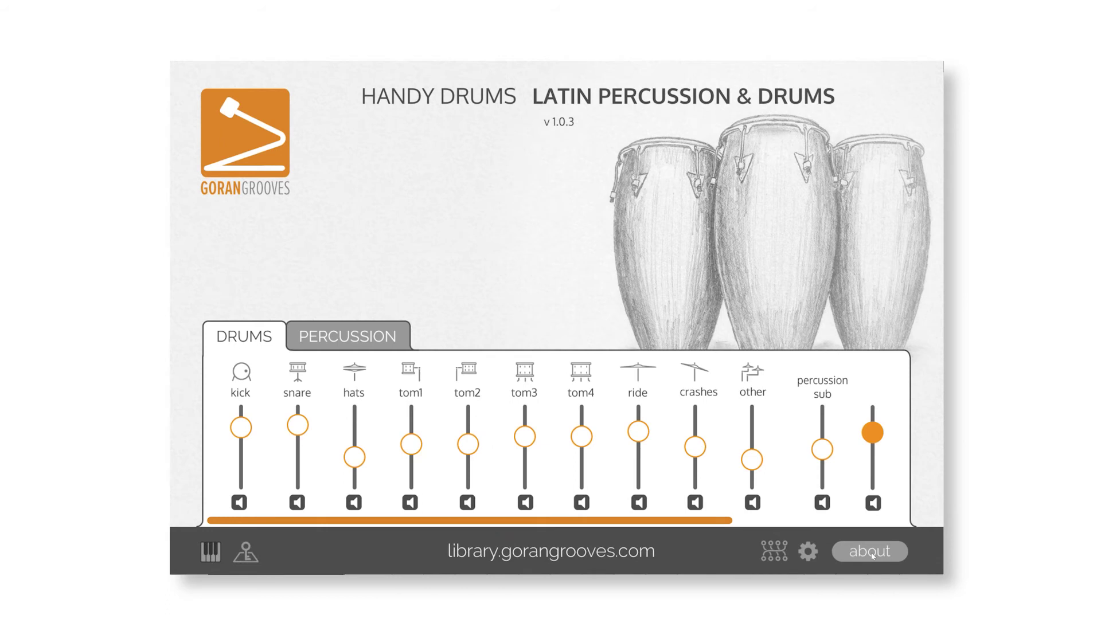
pyautogui.click(578, 552)
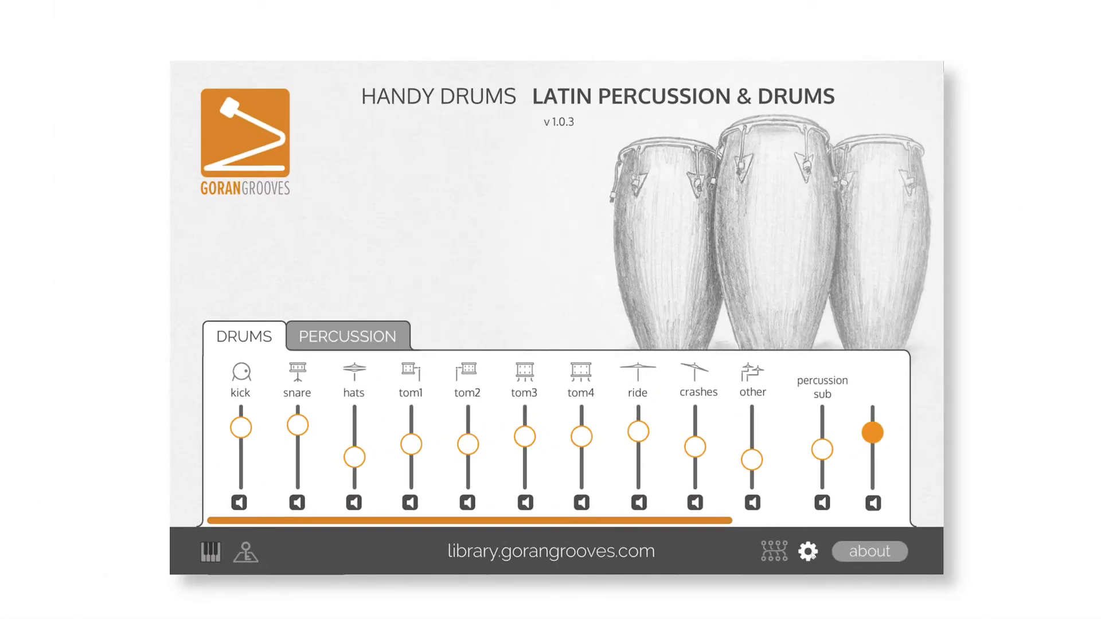
# In settings, keep UI zoom at 150% and cancel changing the sample folder location.
pyautogui.click(809, 553)
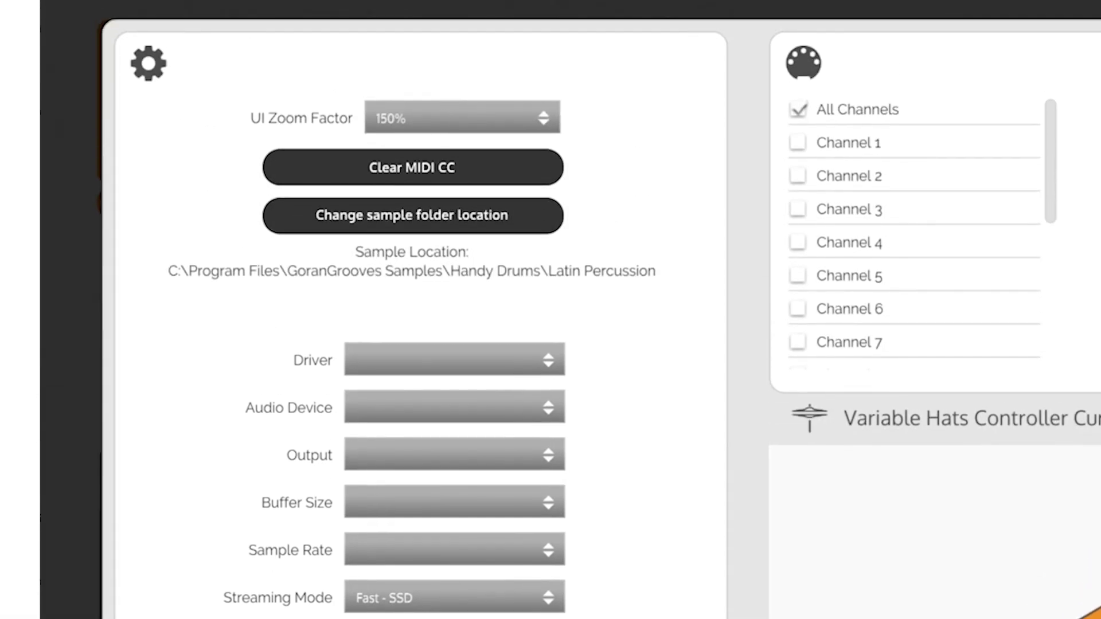
pyautogui.click(518, 128)
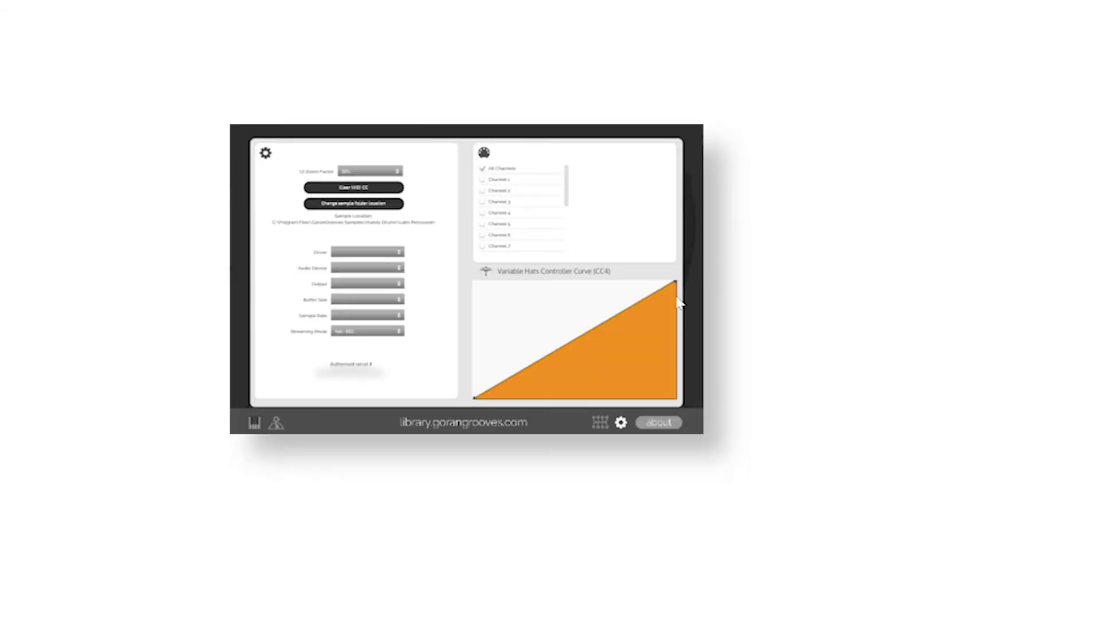
pyautogui.click(518, 118)
pyautogui.click(706, 140)
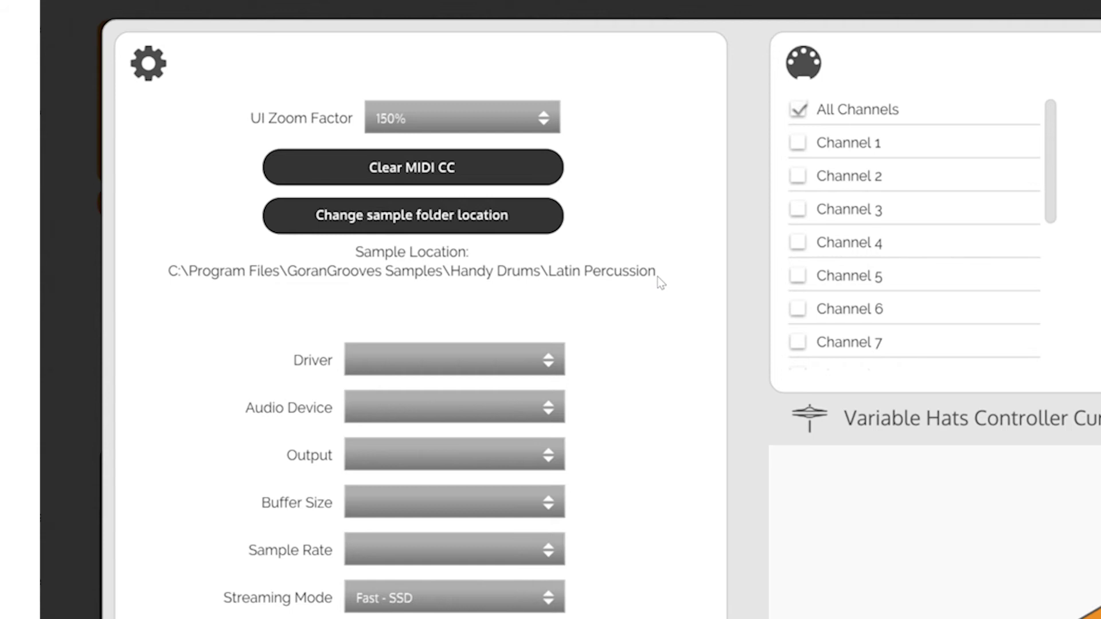
pyautogui.click(515, 218)
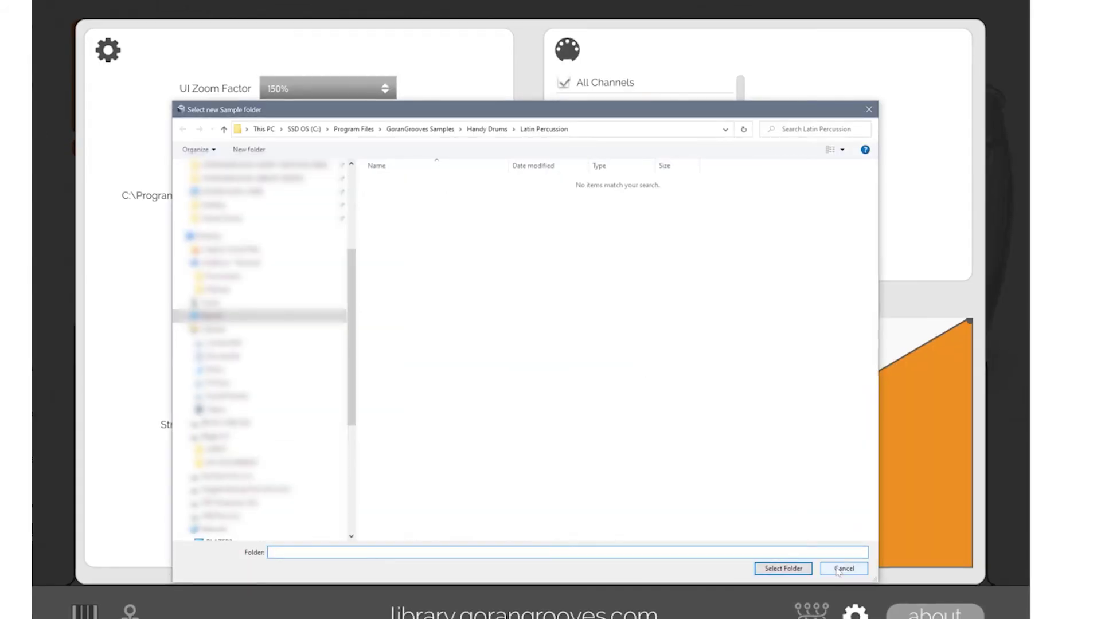
pyautogui.click(843, 569)
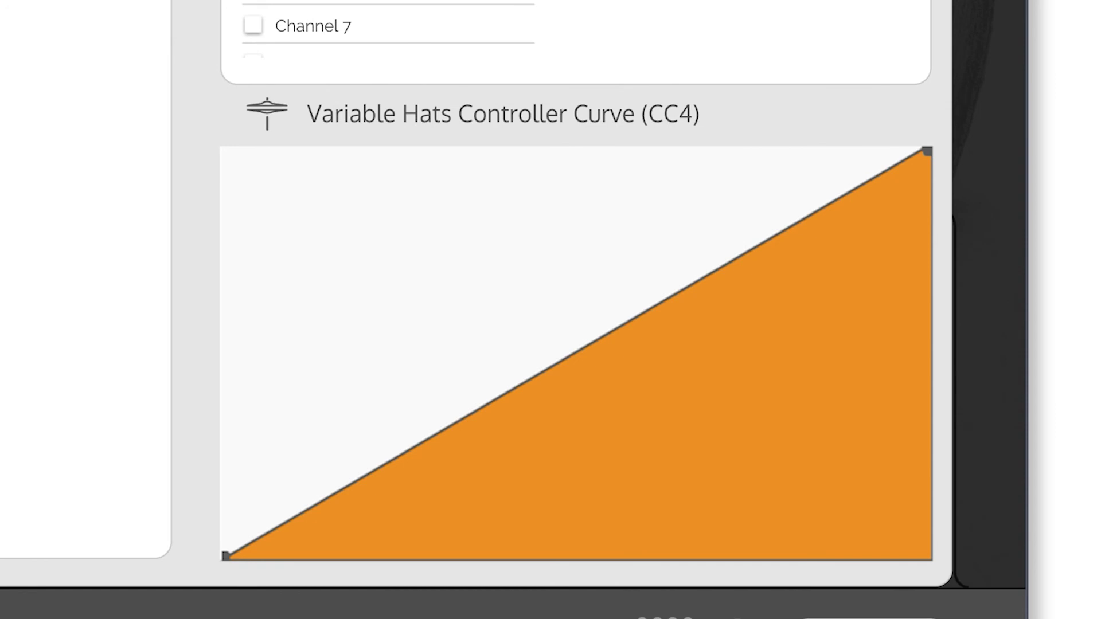
# Add control points to the CC4 hats curve and bend it toward the top-right.
pyautogui.click(405, 449)
pyautogui.moveTo(501, 397); pyautogui.dragTo(519, 290)
pyautogui.moveTo(602, 293); pyautogui.dragTo(742, 177)
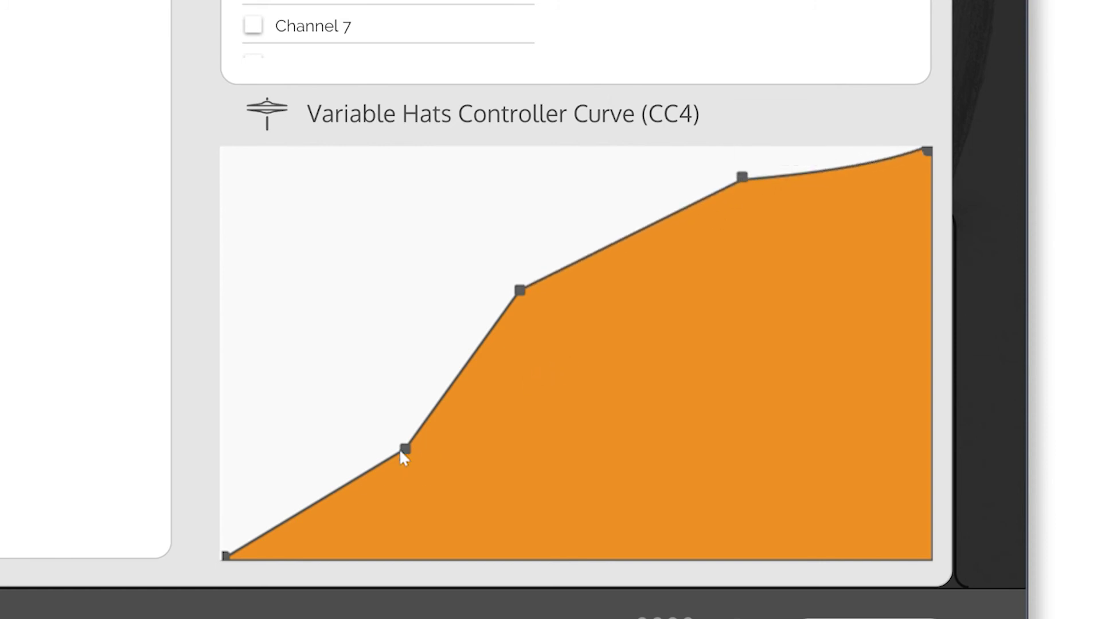
# Delete the three control points from the hats curve.
pyautogui.doubleClick(518, 291)
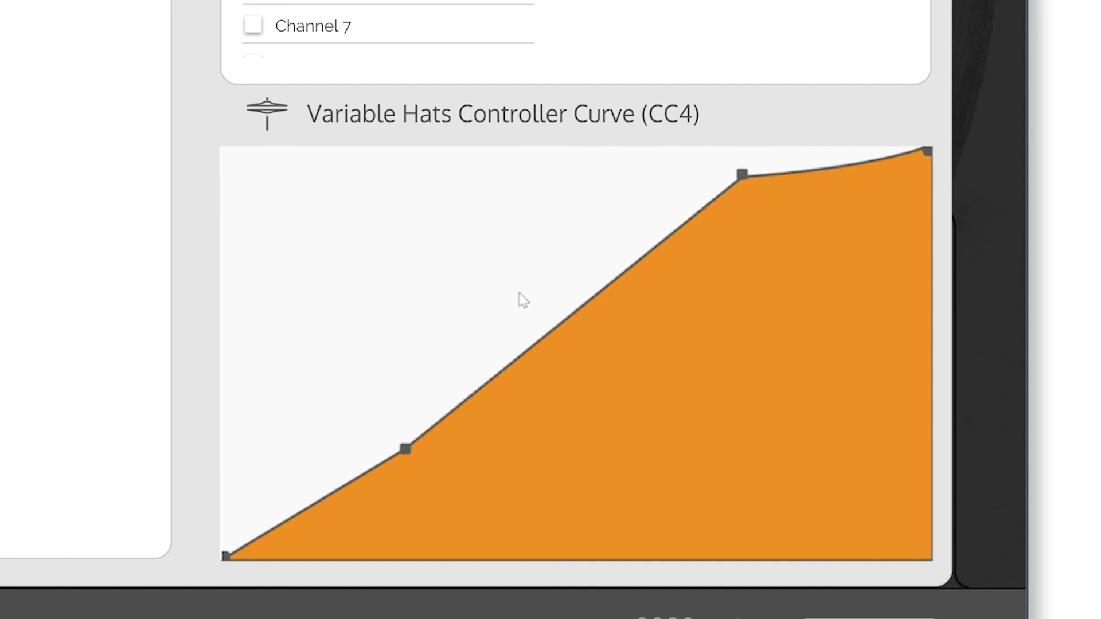
pyautogui.doubleClick(410, 452)
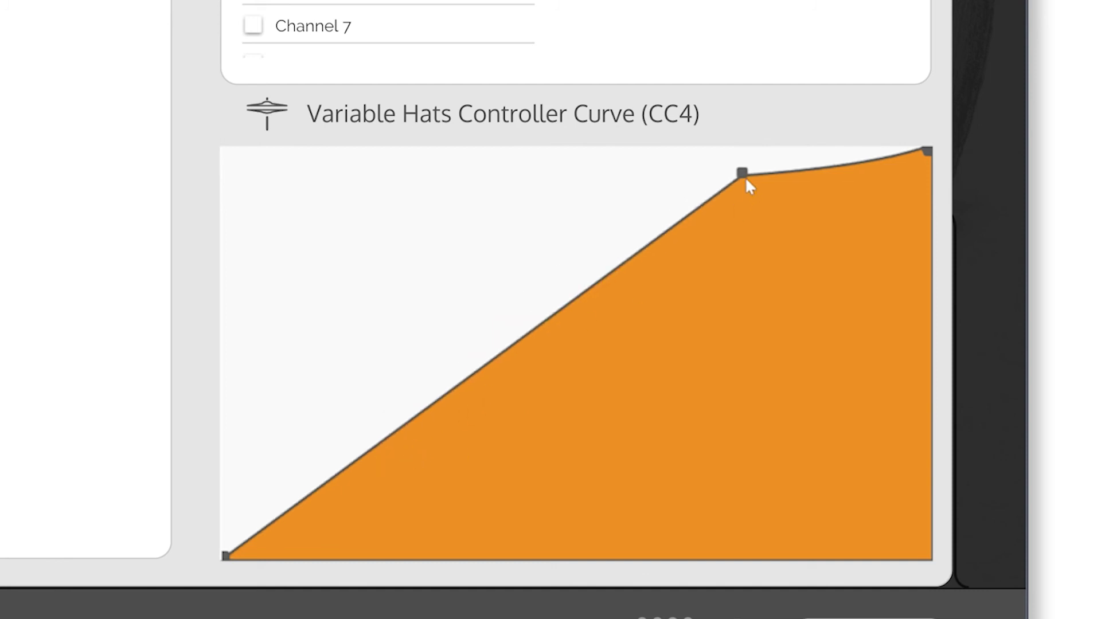
pyautogui.doubleClick(744, 175)
pyautogui.scroll(-5, 695, 310)
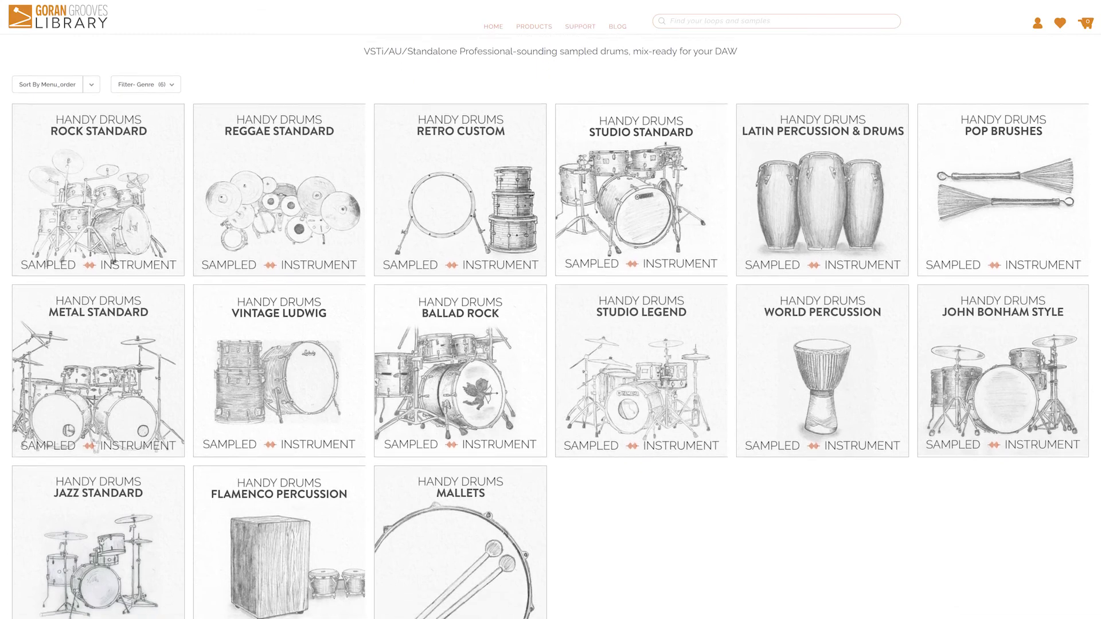
pyautogui.scroll(-3, 551, 310)
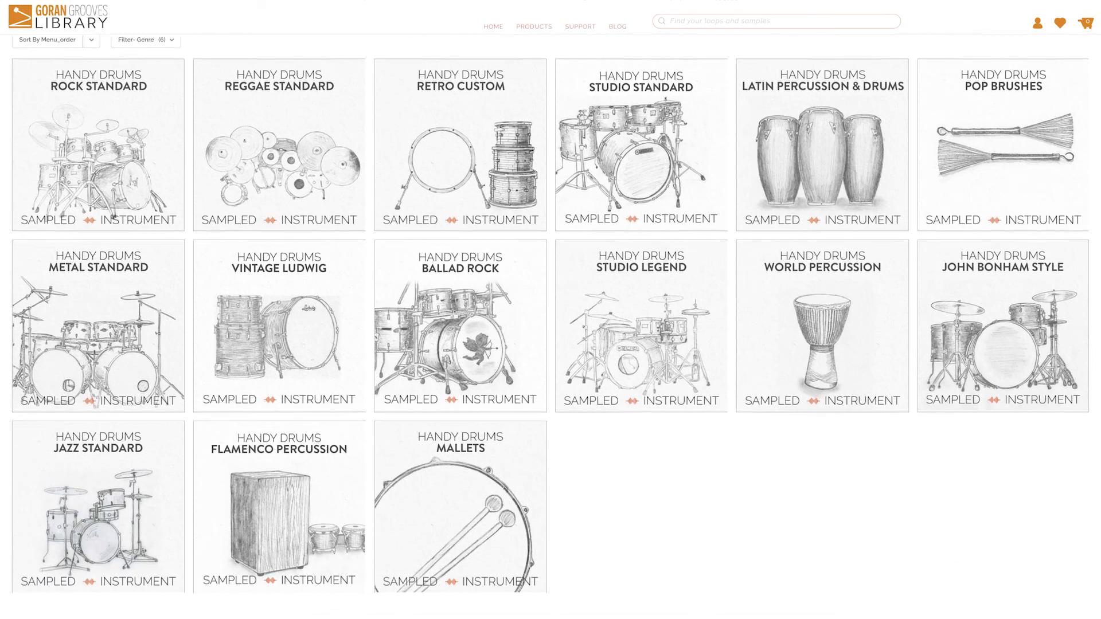
# Scroll past the Handy Drums instruments to the Handy Grooves packs, Rock Drums through Jazz Drums.
pyautogui.scroll(-3, 551, 310)
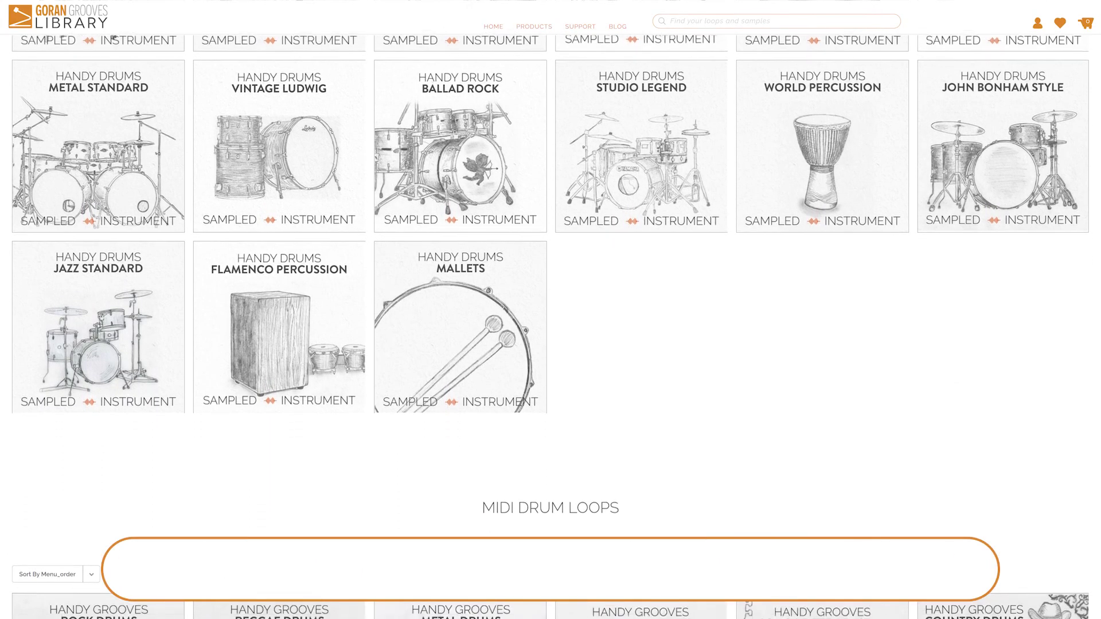
pyautogui.scroll(-3, 551, 310)
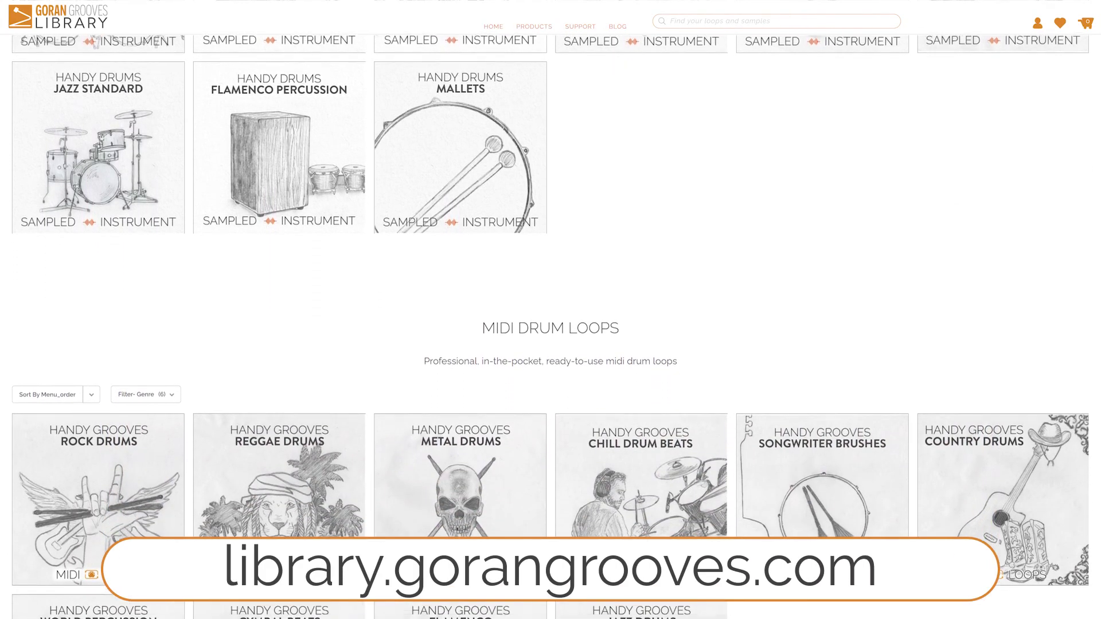
pyautogui.scroll(-2, 551, 310)
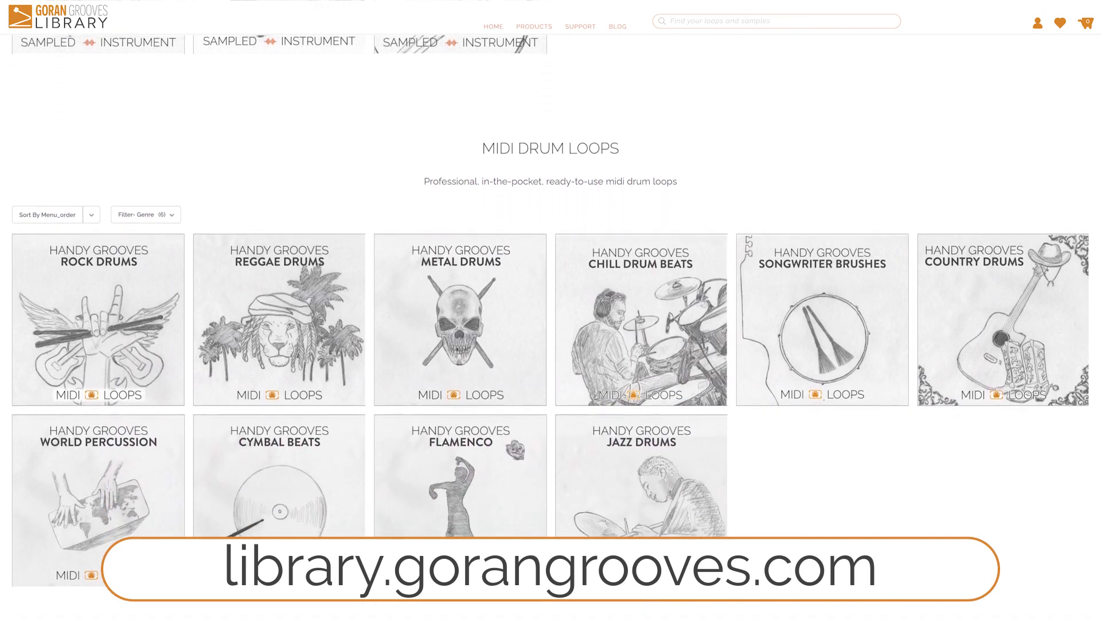